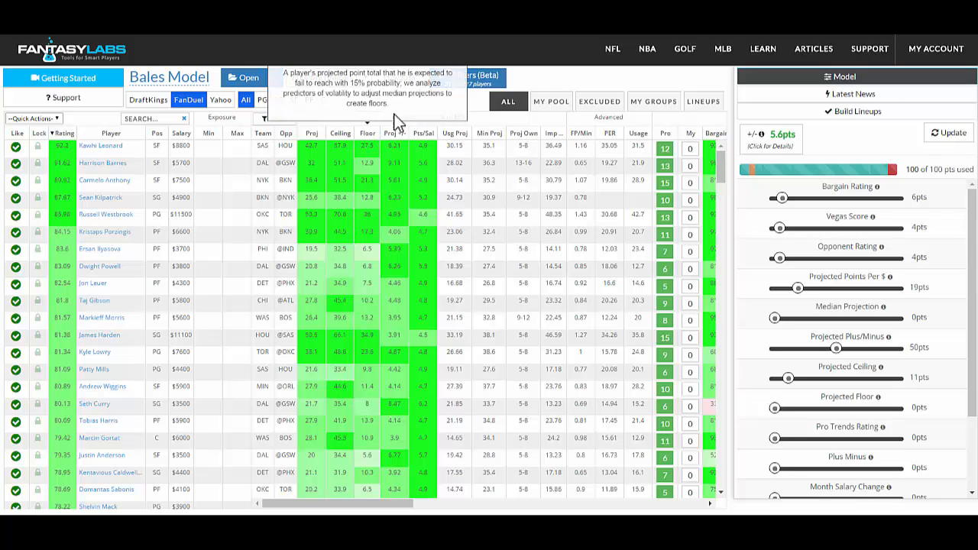
- Try unliking all players except Kawhi Leonard and Harrison Barnes, and set every player back to liked
click(30, 119)
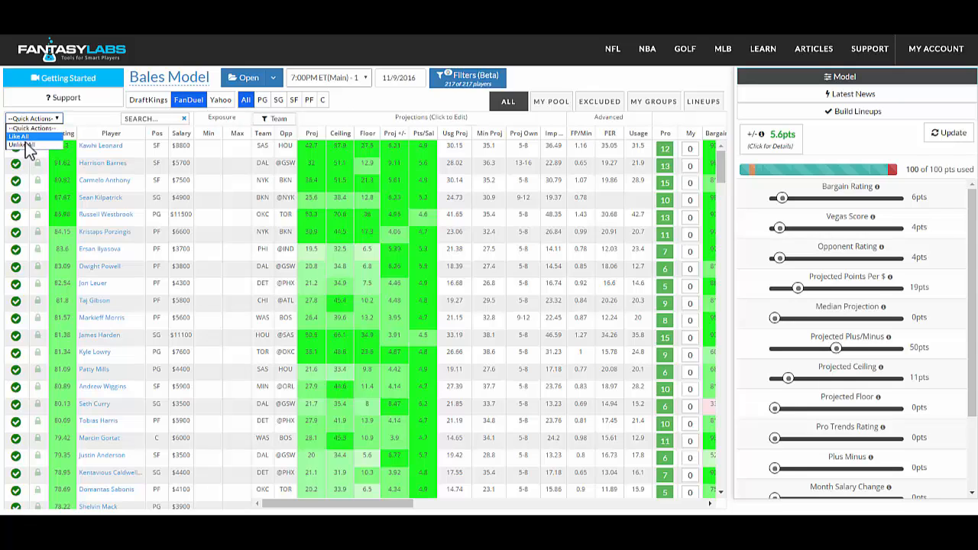
click(33, 130)
click(15, 146)
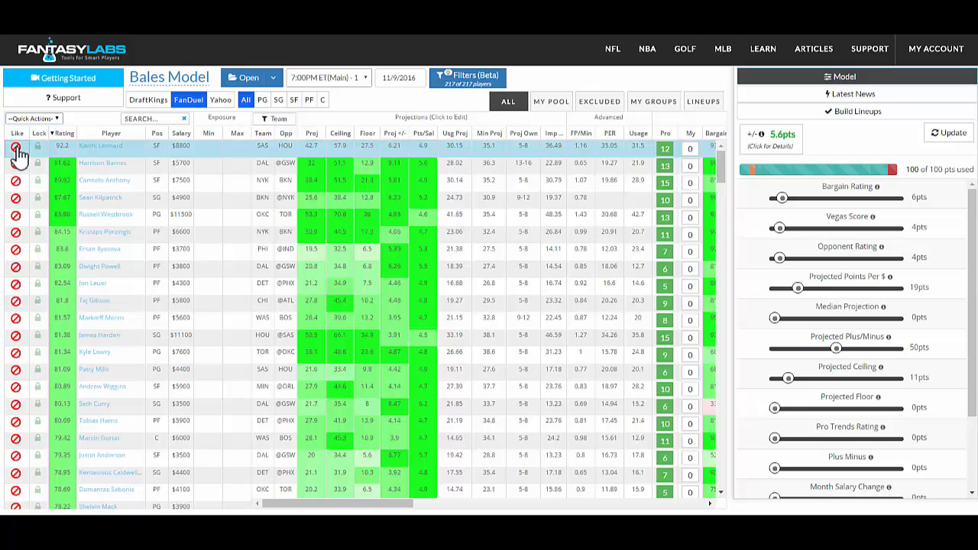
click(15, 163)
click(33, 119)
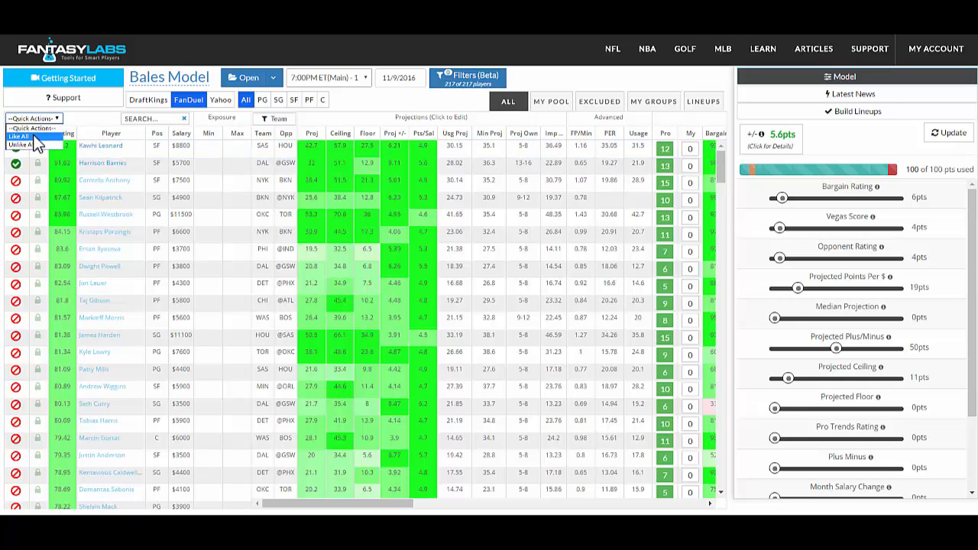
click(33, 138)
- Filter the player list to point guards and set Russell Westbrook's exposure to a minimum of 30 and a maximum of 40
click(262, 101)
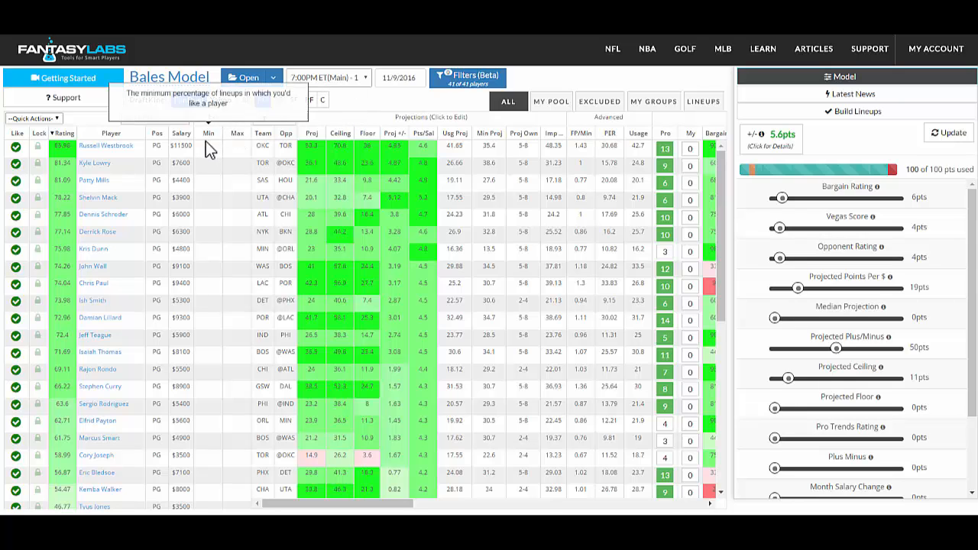
click(206, 150)
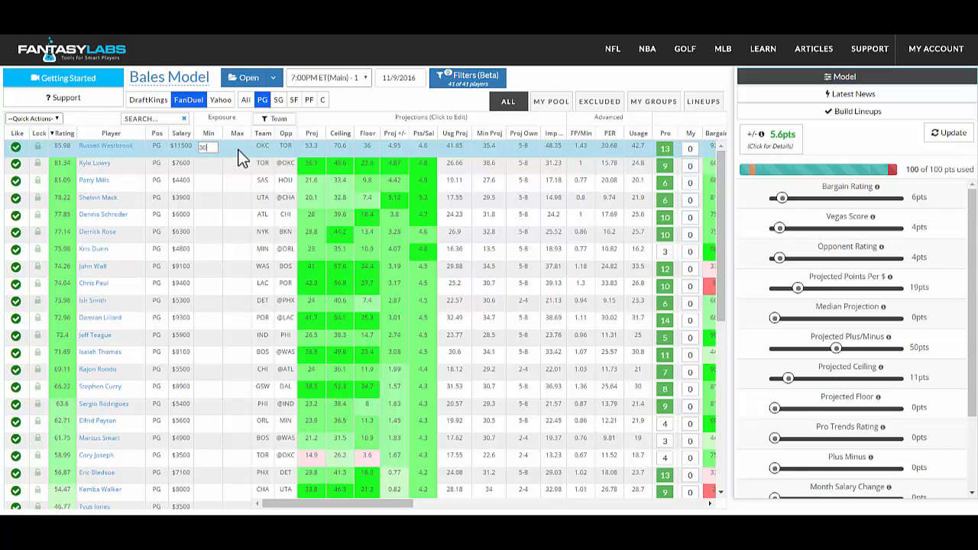
click(241, 156)
text(40)
click(206, 167)
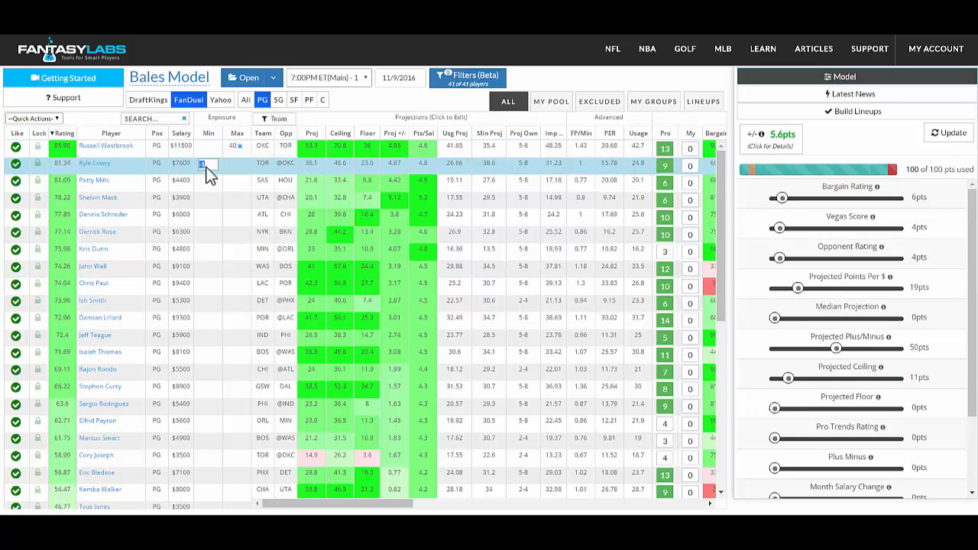
click(210, 149)
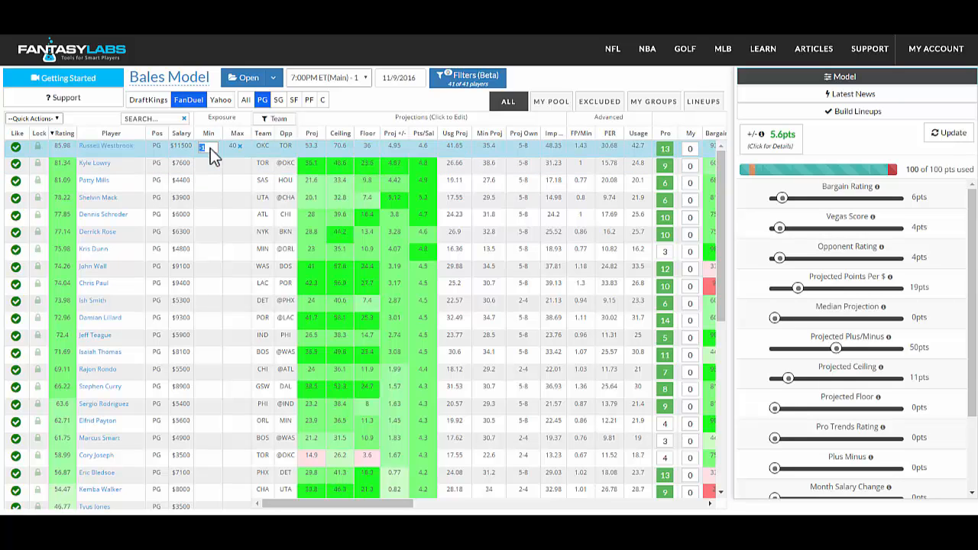
text(30)
- Set Kyle Lowry's exposure to a minimum of 10 and a maximum of 15
click(211, 165)
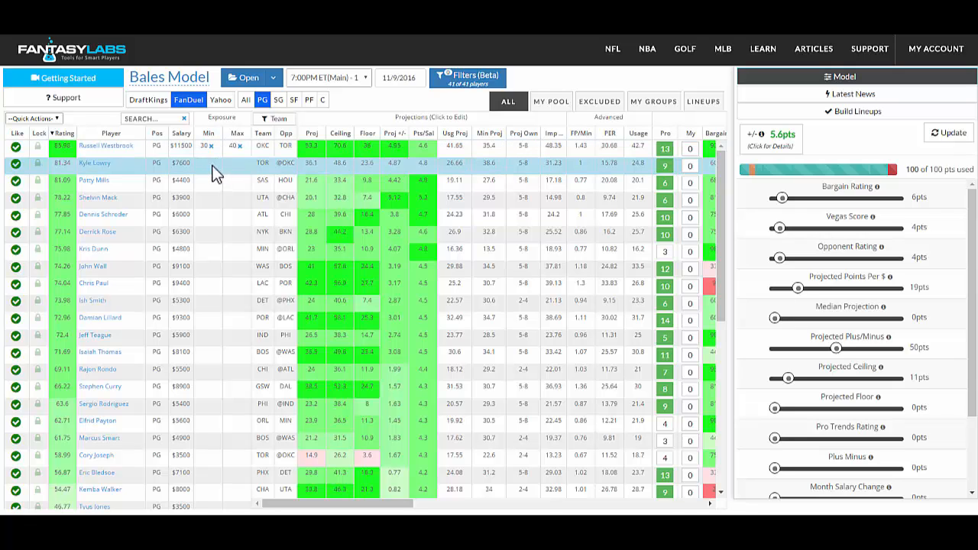
text(10)
key(Return)
click(233, 167)
text(15)
key(Return)
- Set Shelvin Mack's minimum exposure to 30
click(211, 182)
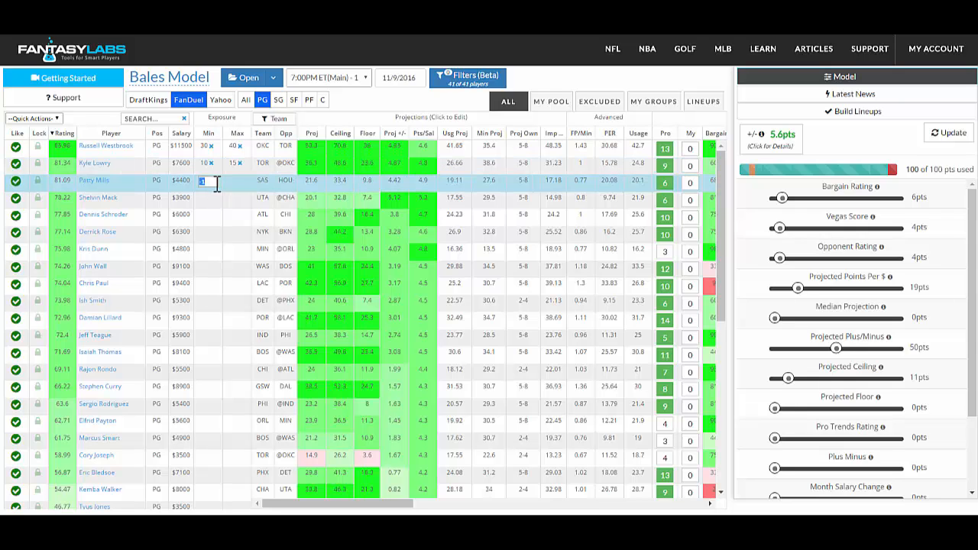
click(210, 199)
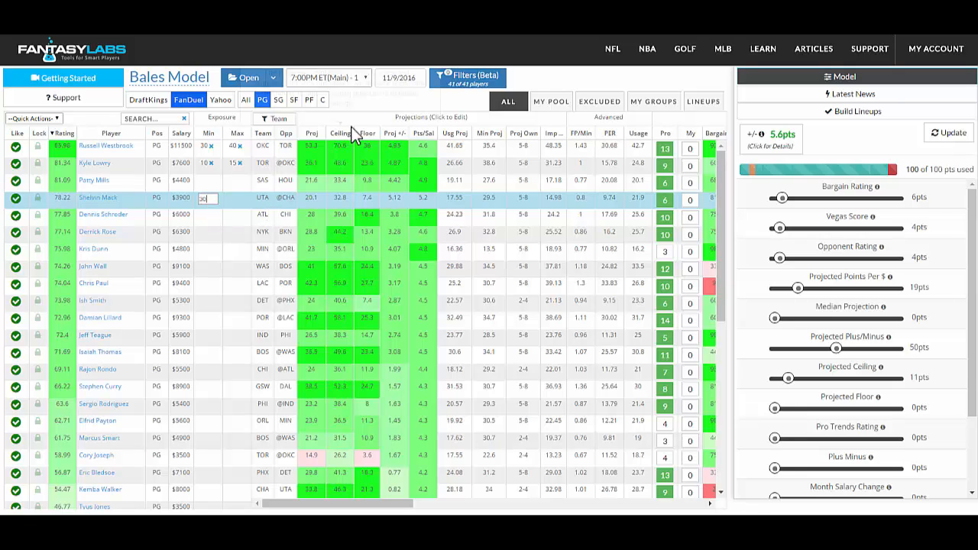
click(370, 100)
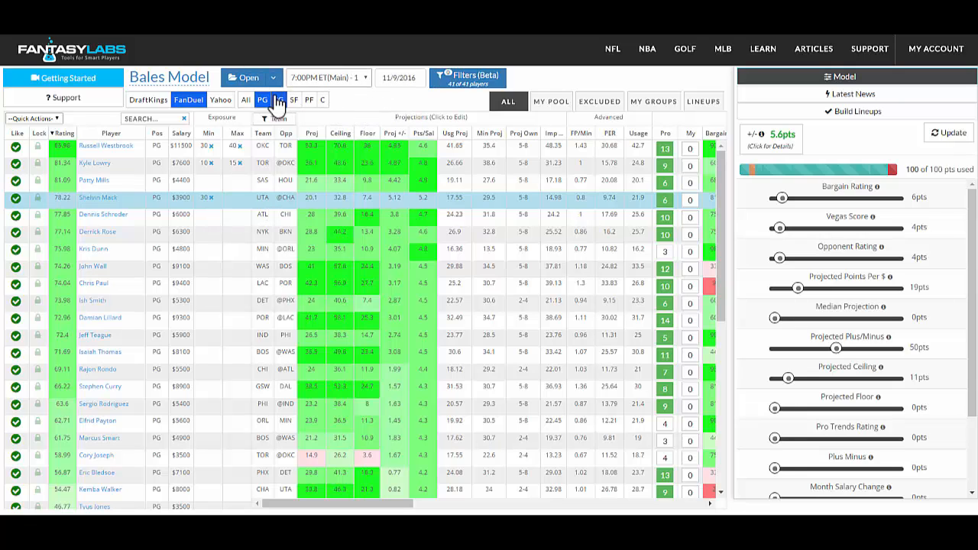
- Filter the player list to shooting guards and set Sean Kilpatrick's minimum exposure to 40
click(279, 102)
click(207, 148)
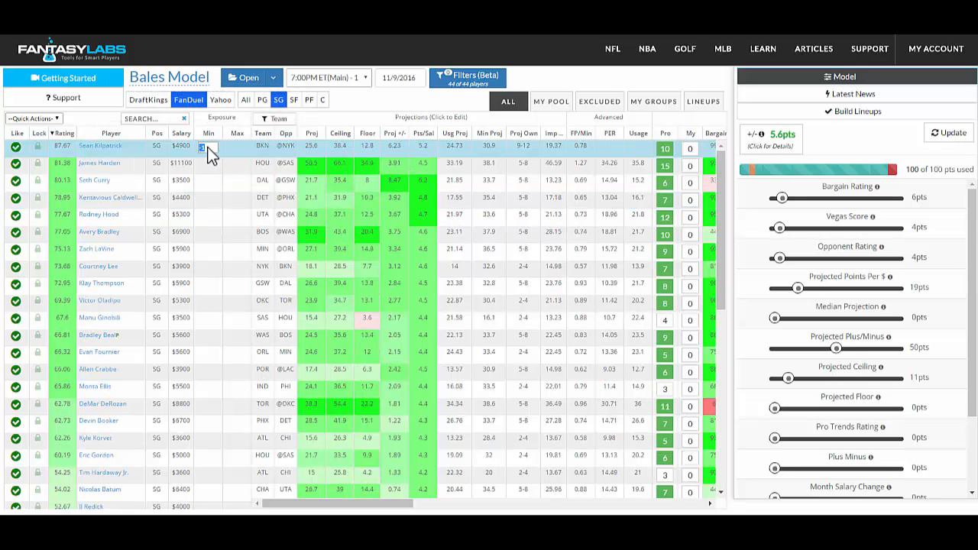
text(40)
click(231, 185)
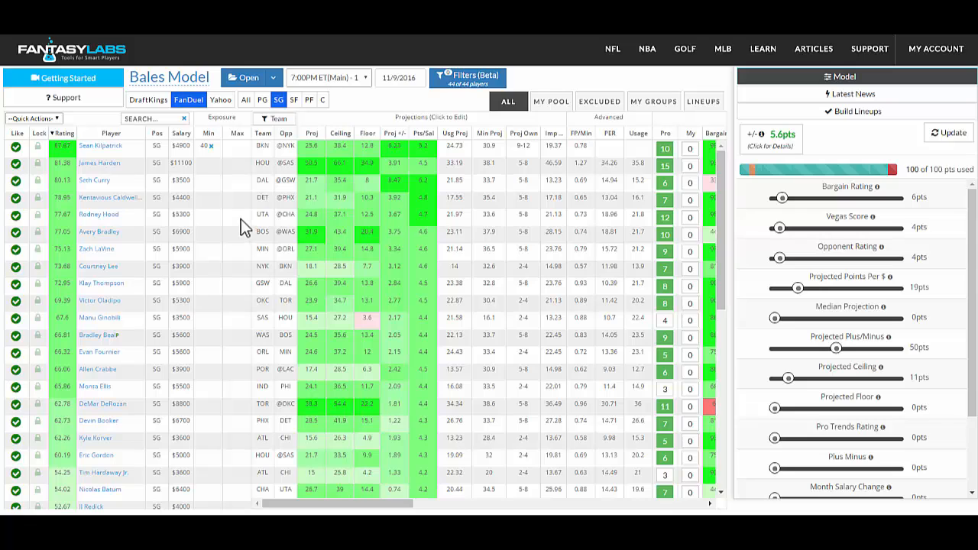
- Set Avery Bradley's maximum exposure to 10
click(236, 249)
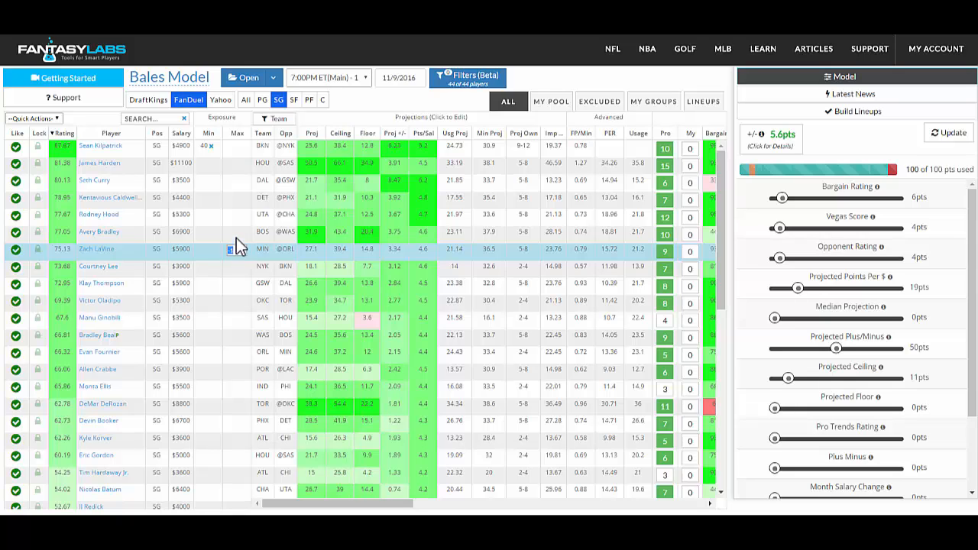
key(Up)
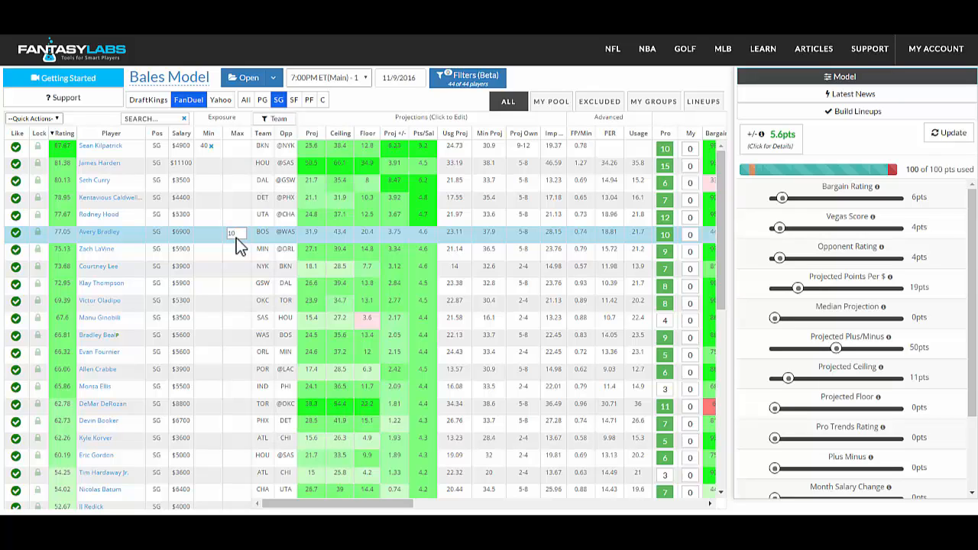
key(Return)
- Filter the player list to small forwards and set Kawhi Leonard's exposure to a minimum of 20 and a maximum of 30
click(299, 102)
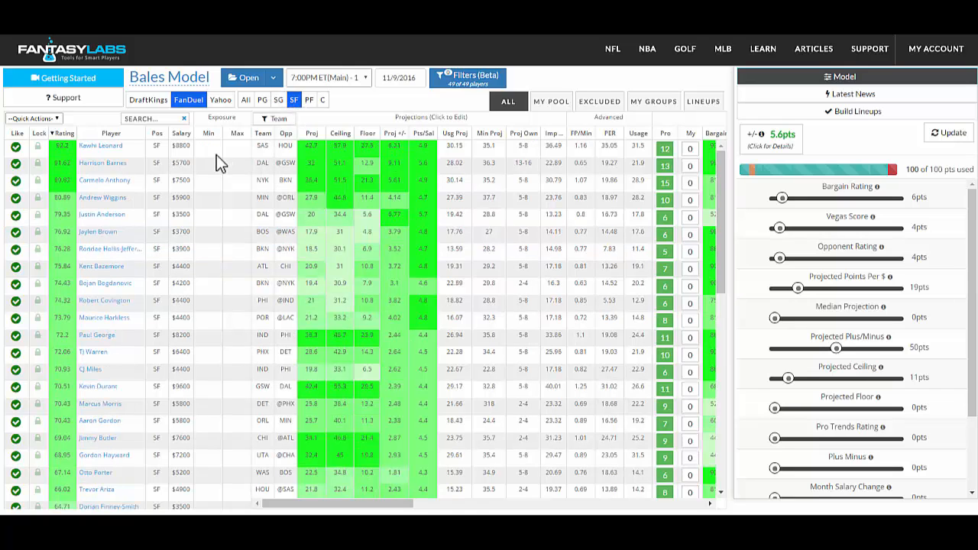
click(210, 154)
text(20)
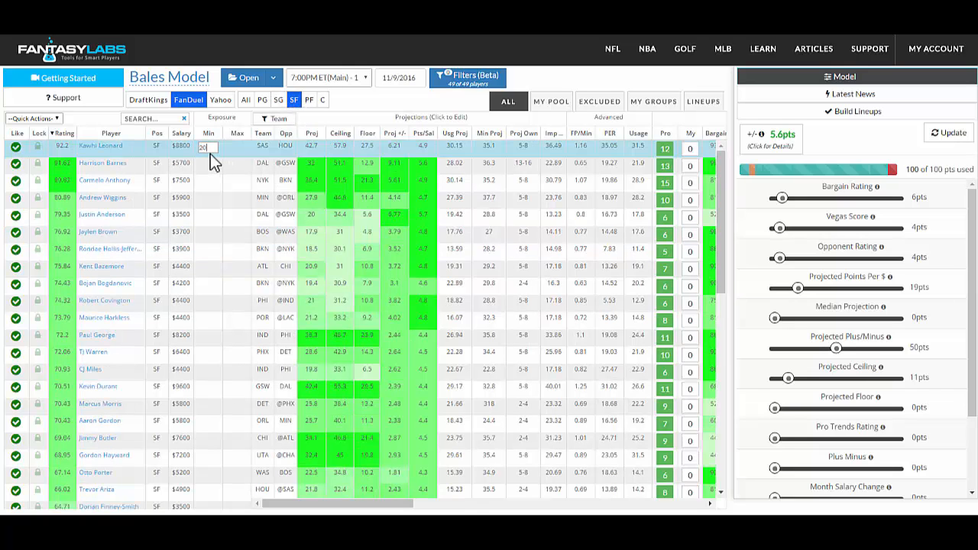
key(Return)
click(238, 150)
text(30)
key(Return)
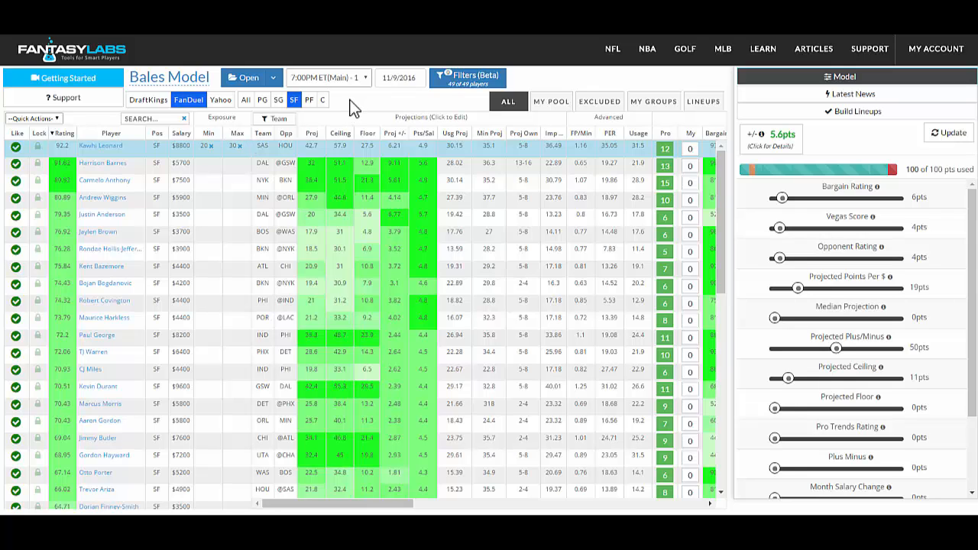
- Generate 50 lineups with a maximum exposure of 60% in the multiple-lineup builder and collapse the advanced filters
click(856, 114)
click(793, 149)
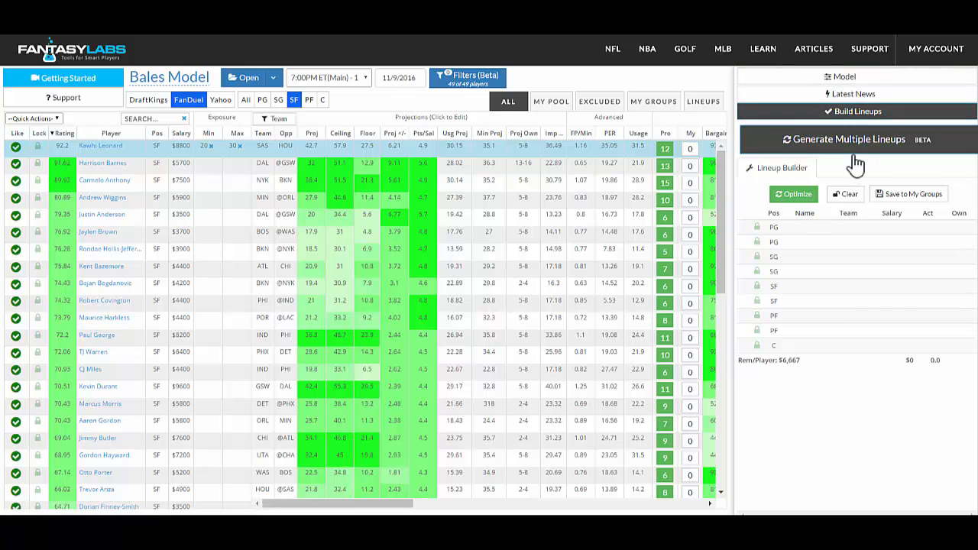
click(218, 162)
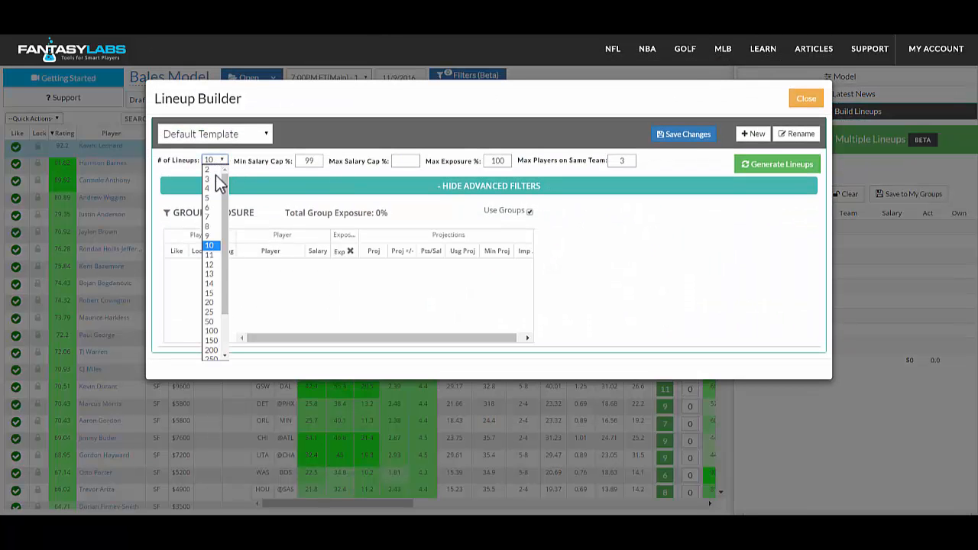
click(210, 323)
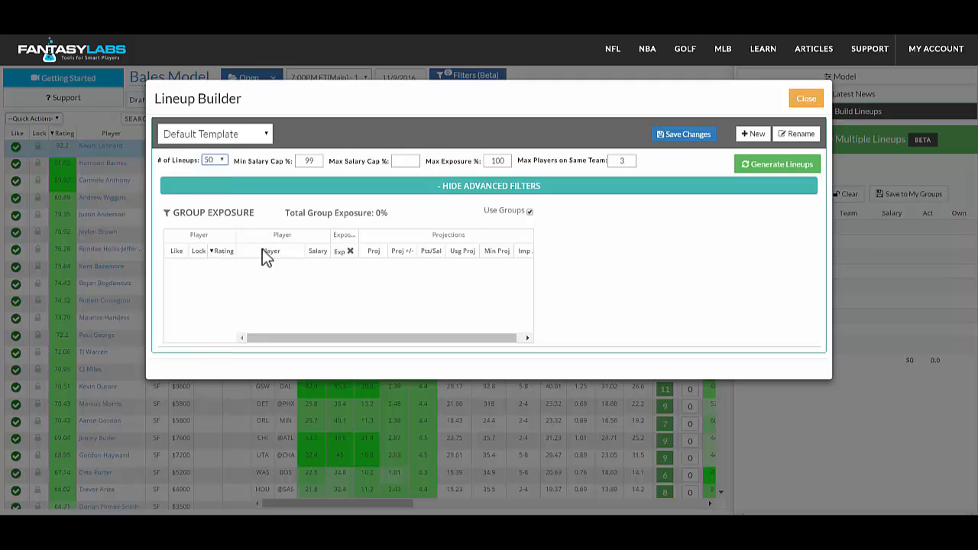
double_click(498, 161)
text(60)
click(791, 168)
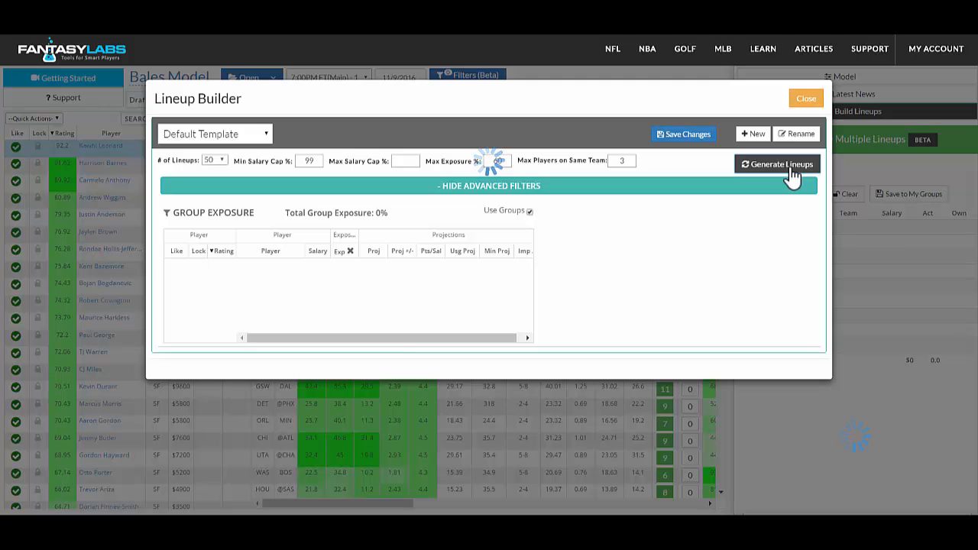
click(552, 190)
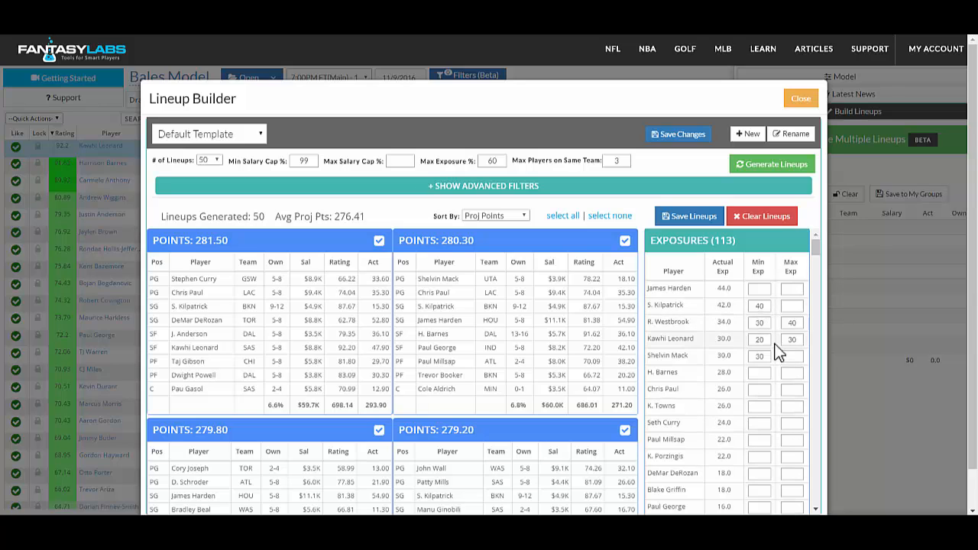
- Set James Harden's minimum exposure to 50 in the exposures list and regenerate the lineups
click(764, 291)
text(50)
click(794, 243)
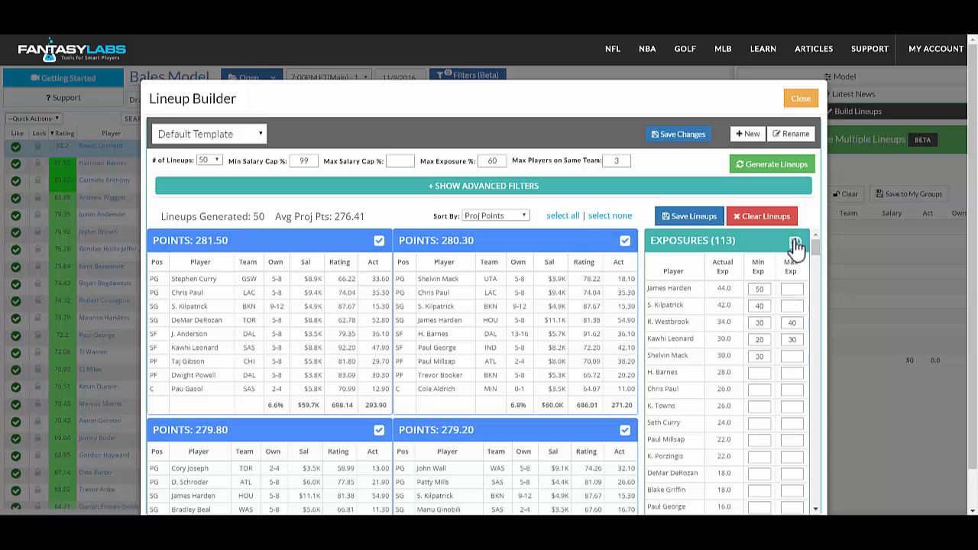
click(767, 175)
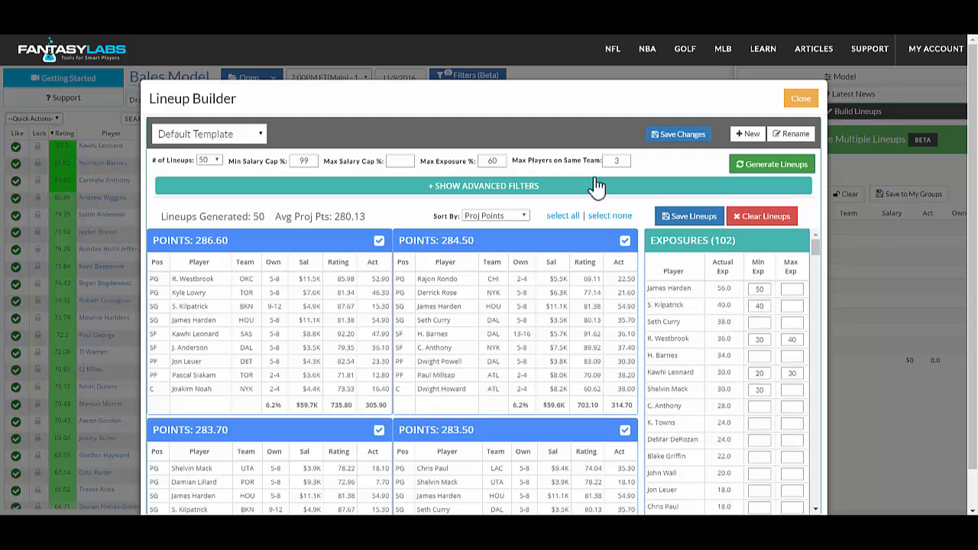
- Deselect the 284.50-point and 283.50-point lineups, save the remaining lineups and close the Lineup Builder
click(623, 242)
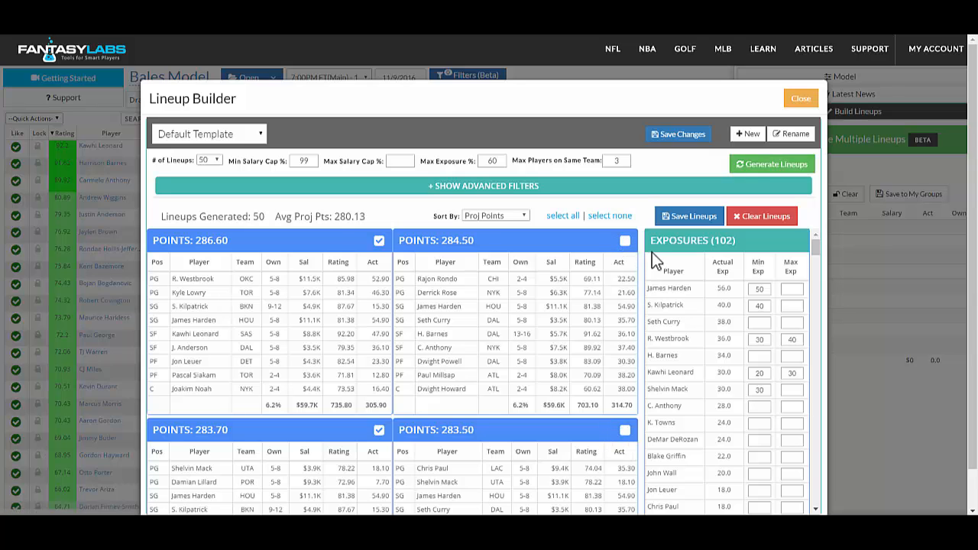
click(687, 218)
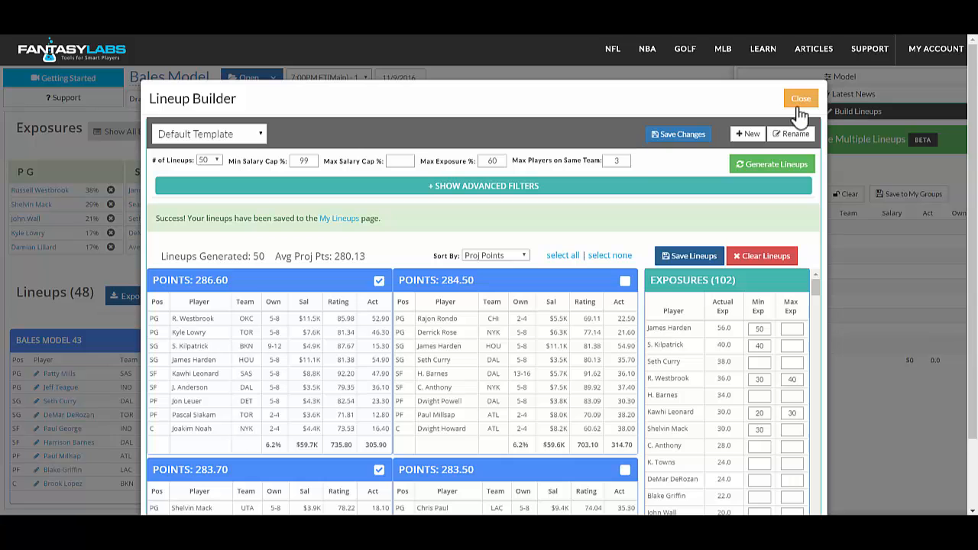
click(799, 114)
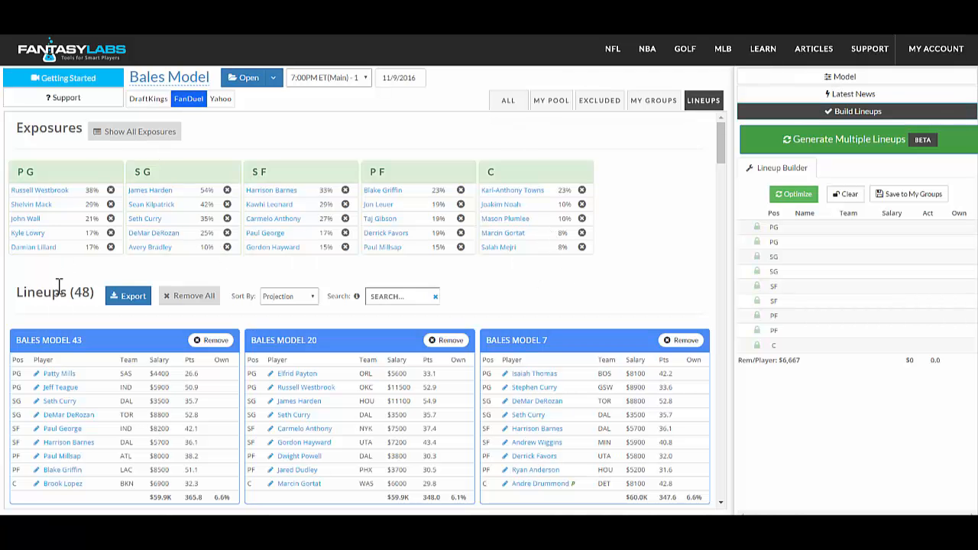
- Expand the saved lineups' exposures to review every player, and return to the player list
click(150, 139)
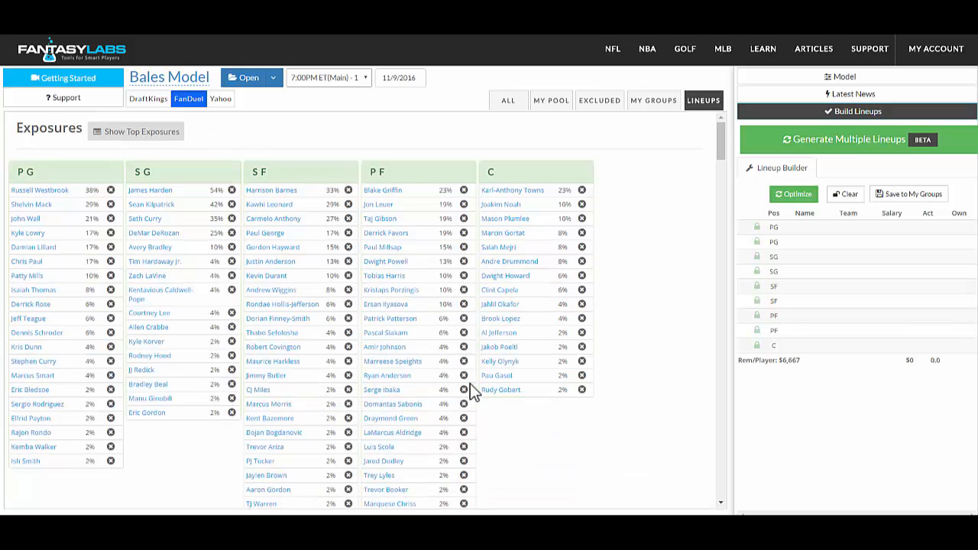
mouse_move(720, 149)
mouse_down()
mouse_move(726, 181)
mouse_move(723, 140)
mouse_move(724, 187)
mouse_move(718, 137)
mouse_up()
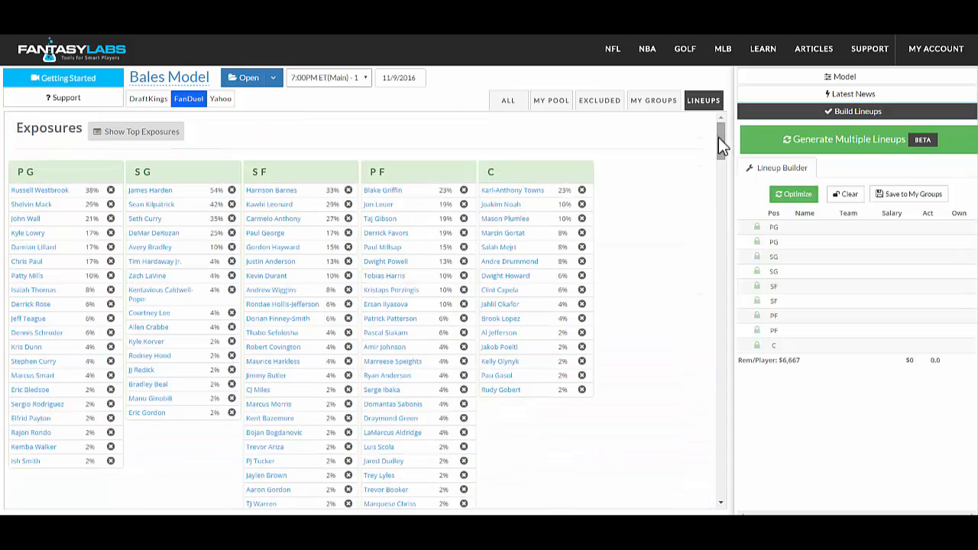
click(508, 107)
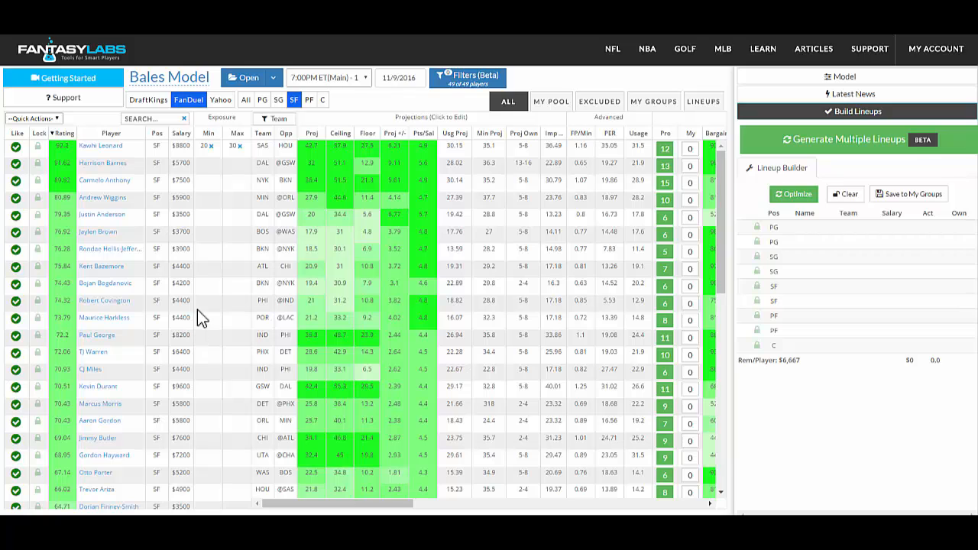